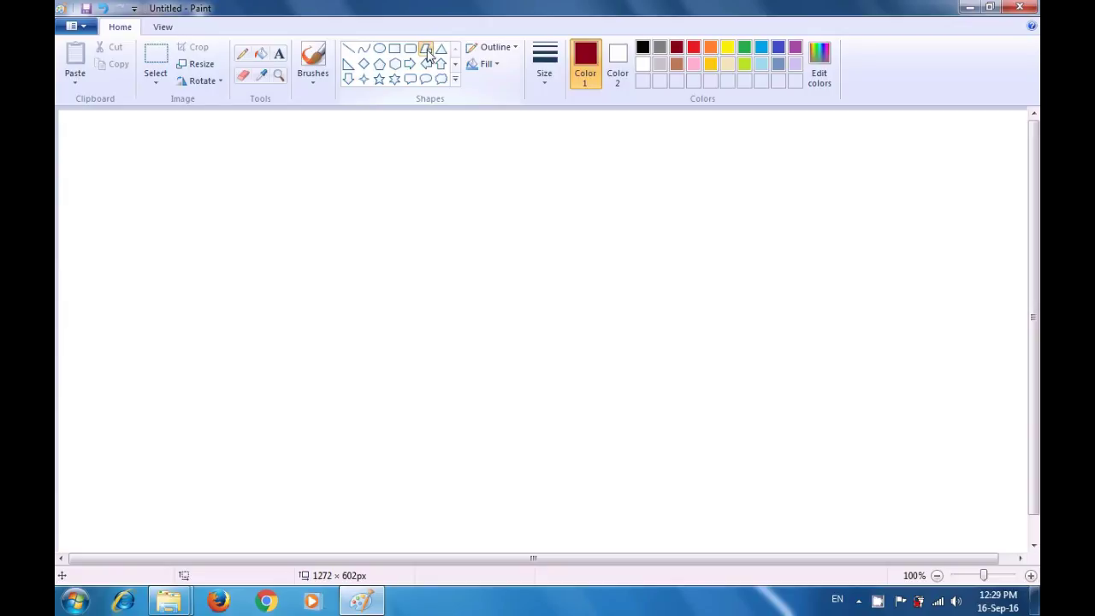
# Draw a small round head about 25 × 25 px with the Polygon shape, using a 3 px black outline.
pyautogui.click(427, 50)
pyautogui.click(539, 86)
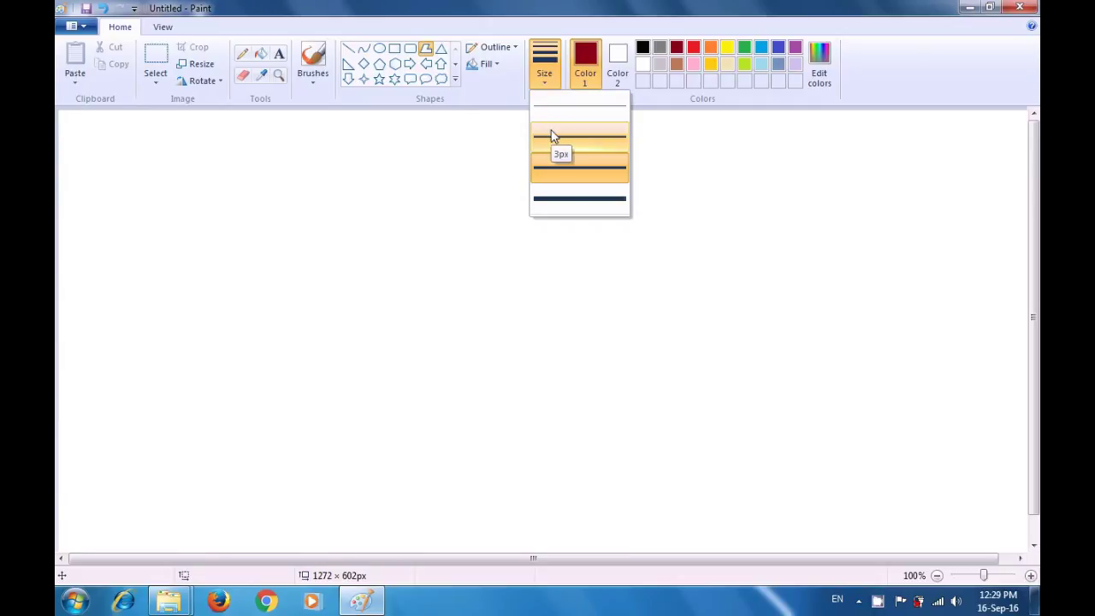
pyautogui.click(586, 141)
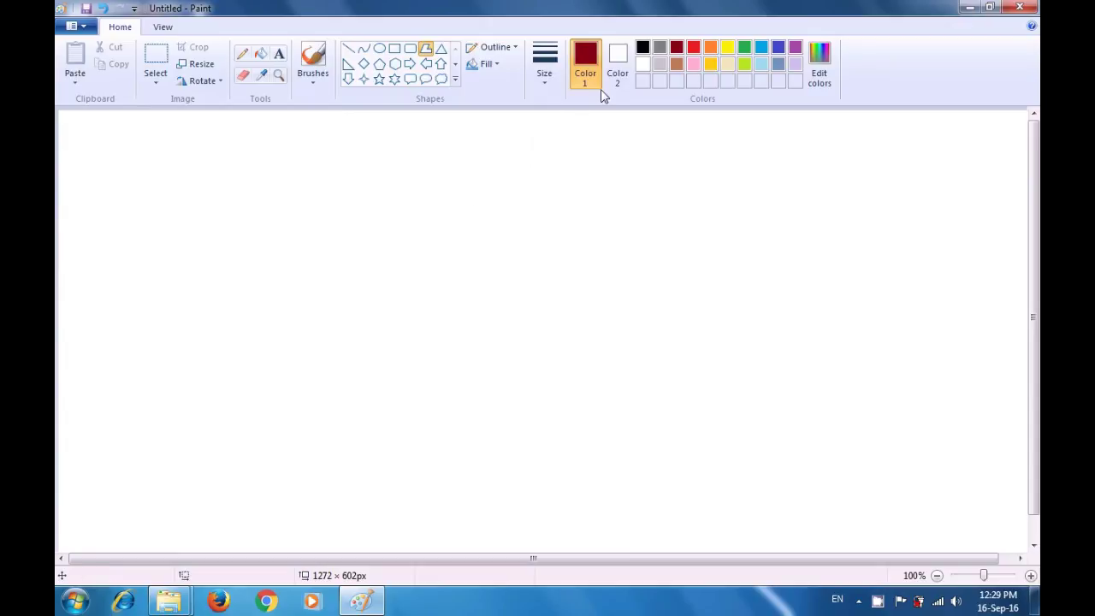
pyautogui.click(643, 49)
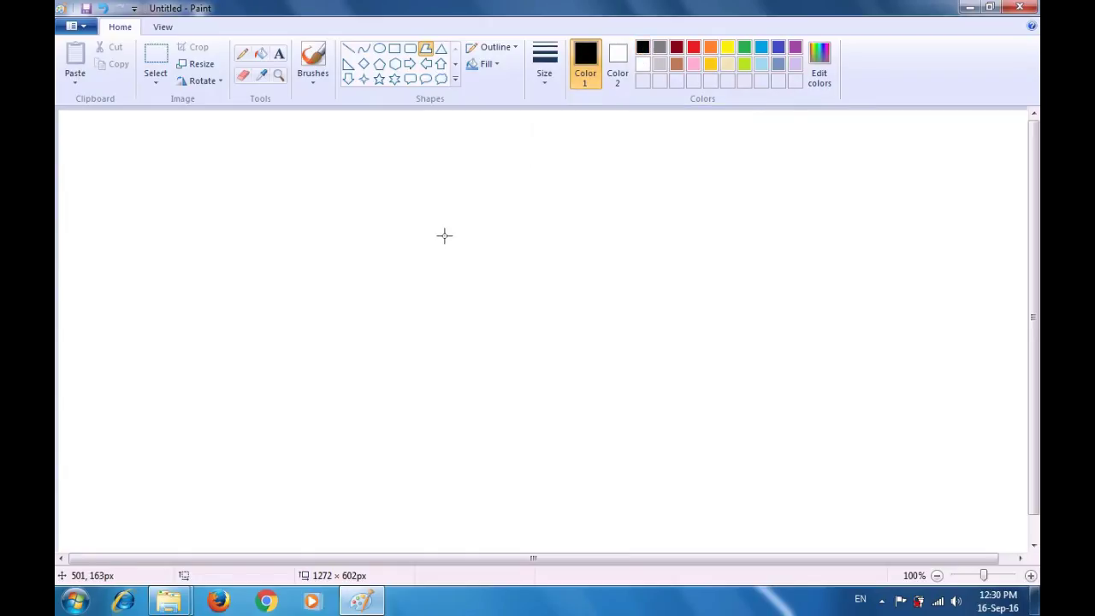
pyautogui.moveTo(444, 235)
pyautogui.mouseDown()
pyautogui.moveTo(463, 239)
pyautogui.moveTo(444, 249)
pyautogui.moveTo(441, 238)
pyautogui.mouseUp()
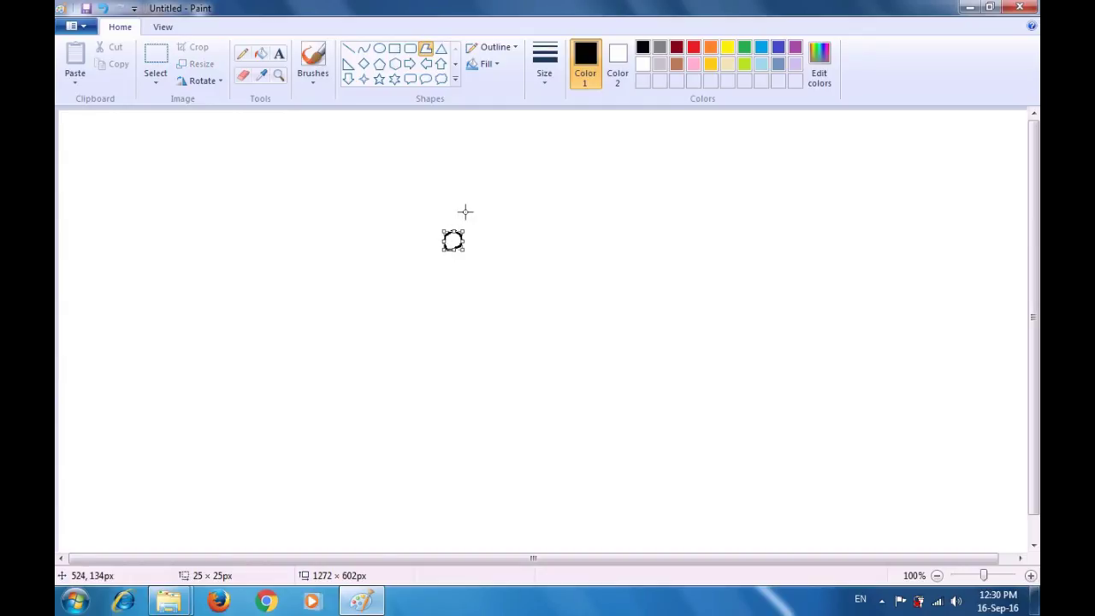
pyautogui.click(476, 208)
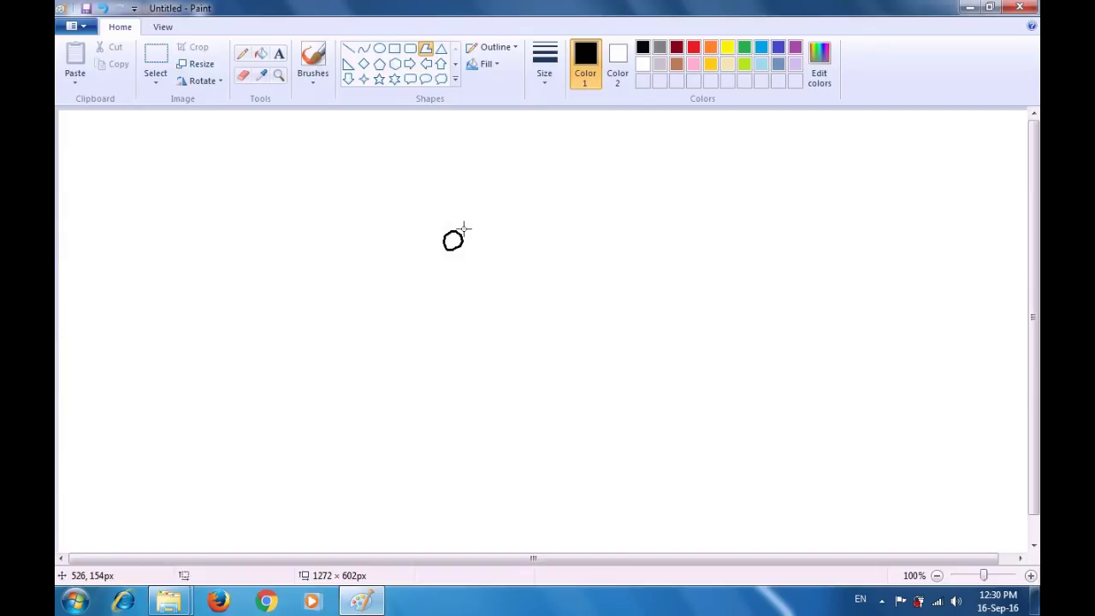
# Draw two straight black antennae slanting outward from the head, the right about 39 × 50 px and the left about 45 × 45 px.
pyautogui.moveTo(462, 230); pyautogui.dragTo(493, 191)
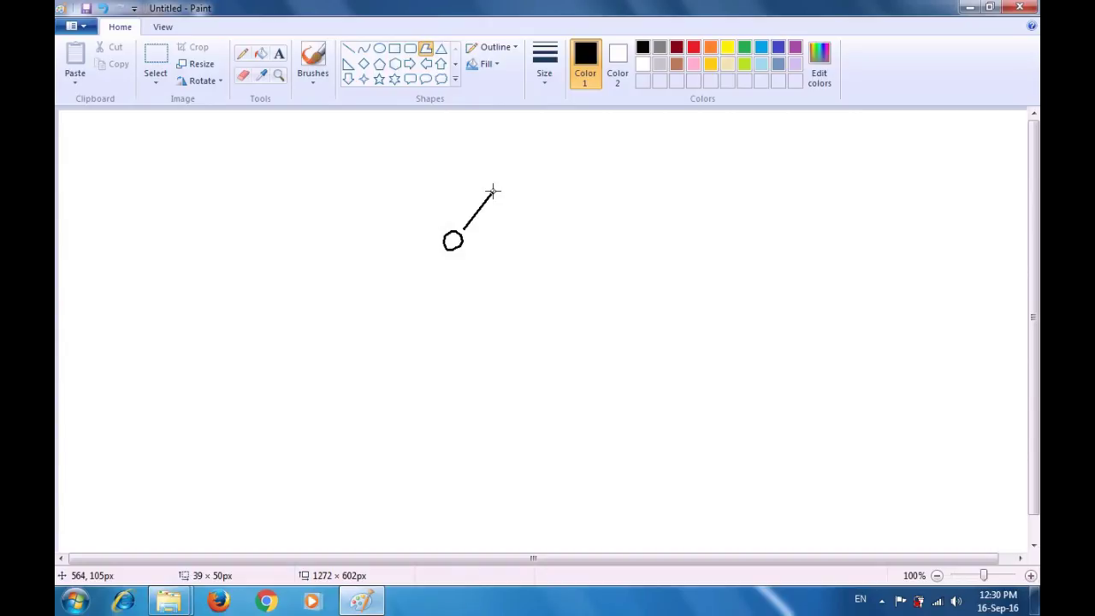
pyautogui.moveTo(493, 191); pyautogui.dragTo(492, 191)
pyautogui.press('Return')
pyautogui.moveTo(443, 229); pyautogui.dragTo(411, 197)
pyautogui.moveTo(410, 198); pyautogui.dragTo(408, 198)
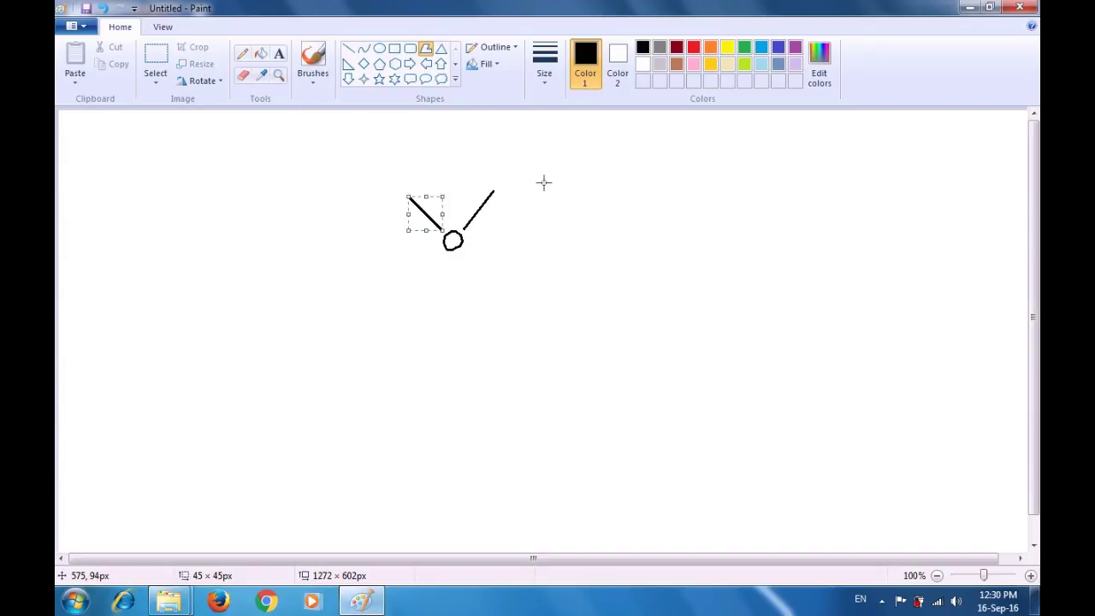
pyautogui.click(583, 183)
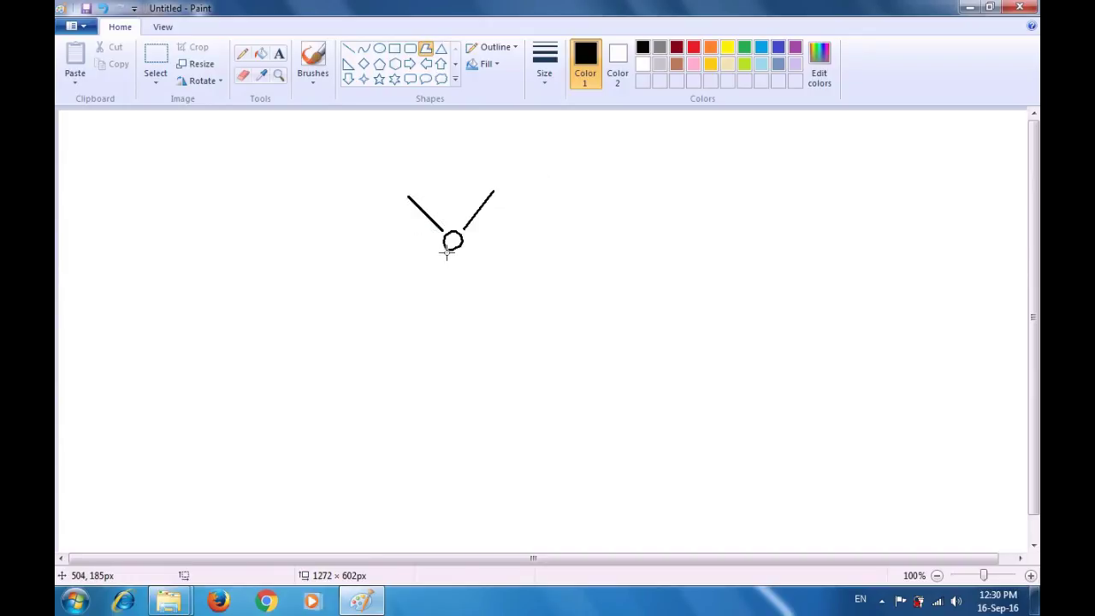
# Draw a narrow tapering black polygon about 19 × 81 px directly below the head as the butterfly's body.
pyautogui.moveTo(444, 252); pyautogui.dragTo(458, 252)
pyautogui.click(452, 314)
pyautogui.doubleClick(443, 252)
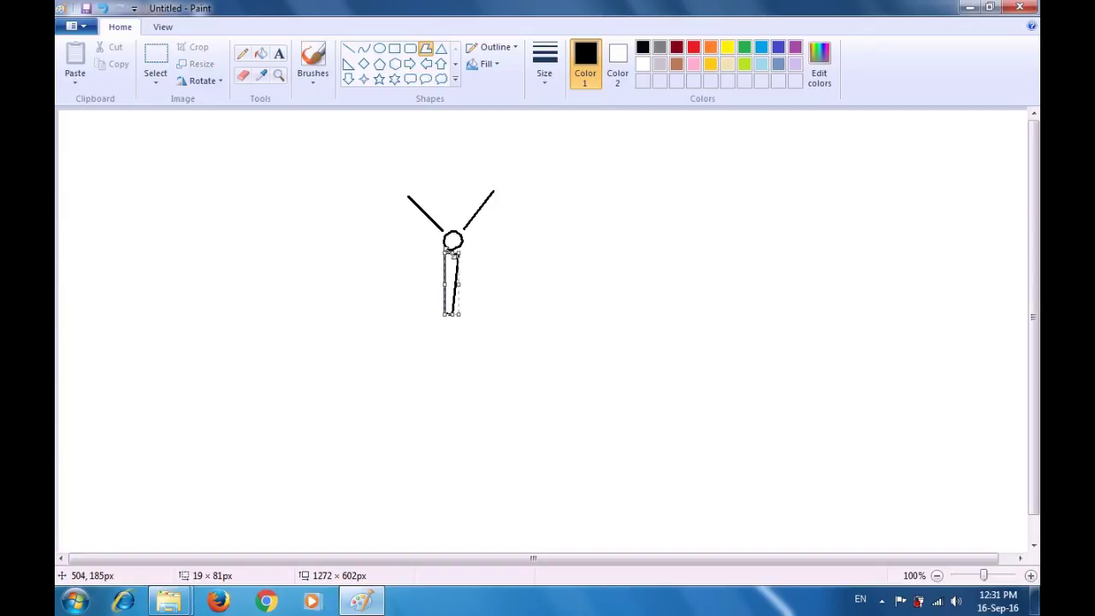
pyautogui.click(513, 246)
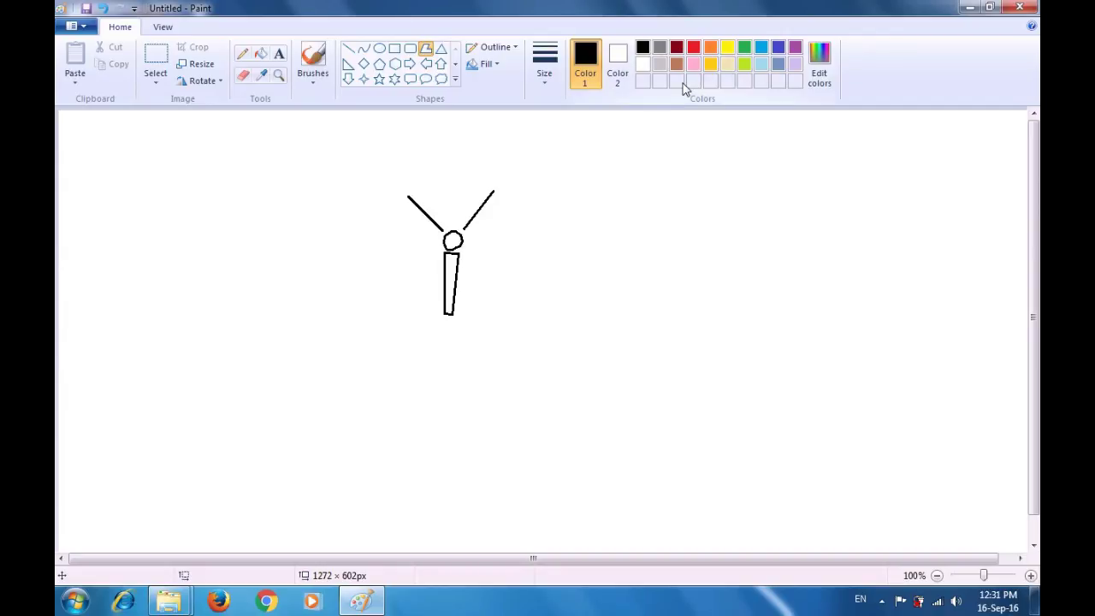
# Draw the butterfly's upper right wing as a four-sided gold polygon about 106 × 59 px beside the head.
pyautogui.click(709, 66)
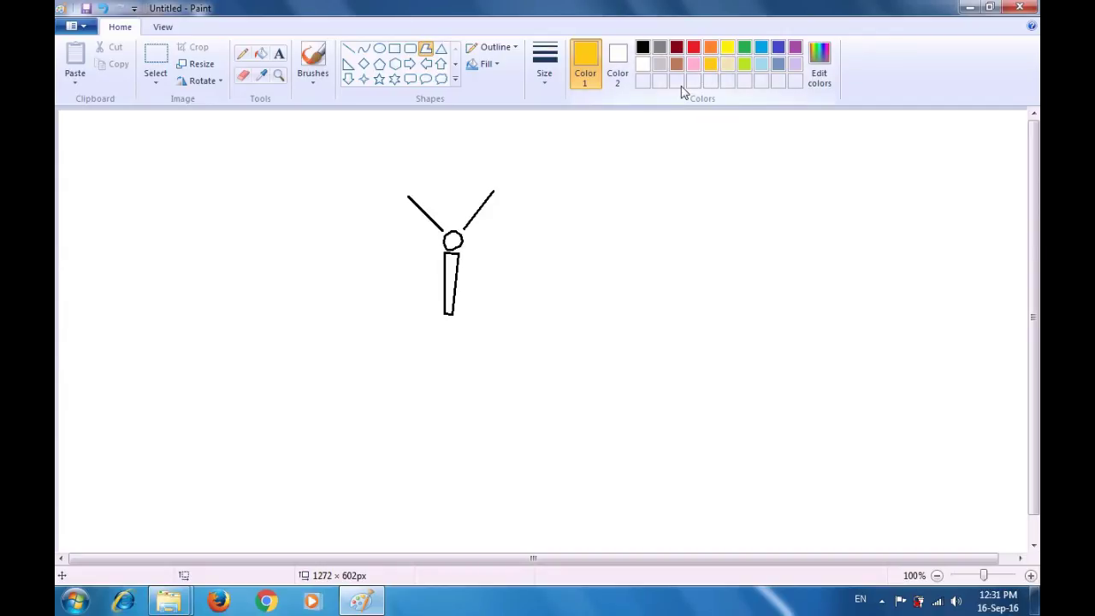
pyautogui.click(468, 248)
pyautogui.moveTo(468, 248); pyautogui.dragTo(497, 237)
pyautogui.click(549, 229)
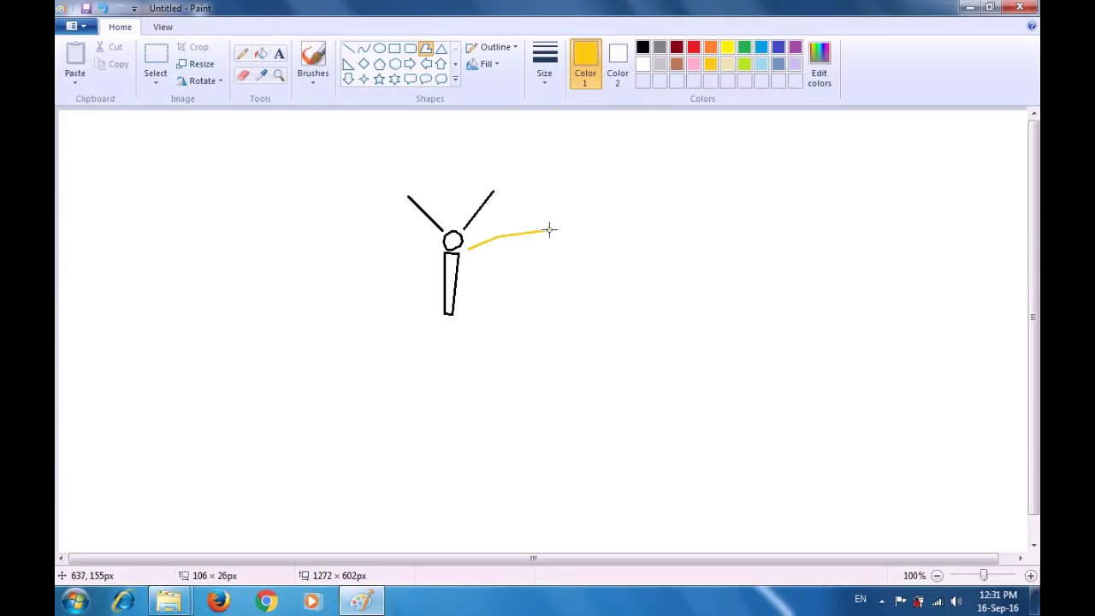
pyautogui.click(528, 273)
pyautogui.click(471, 248)
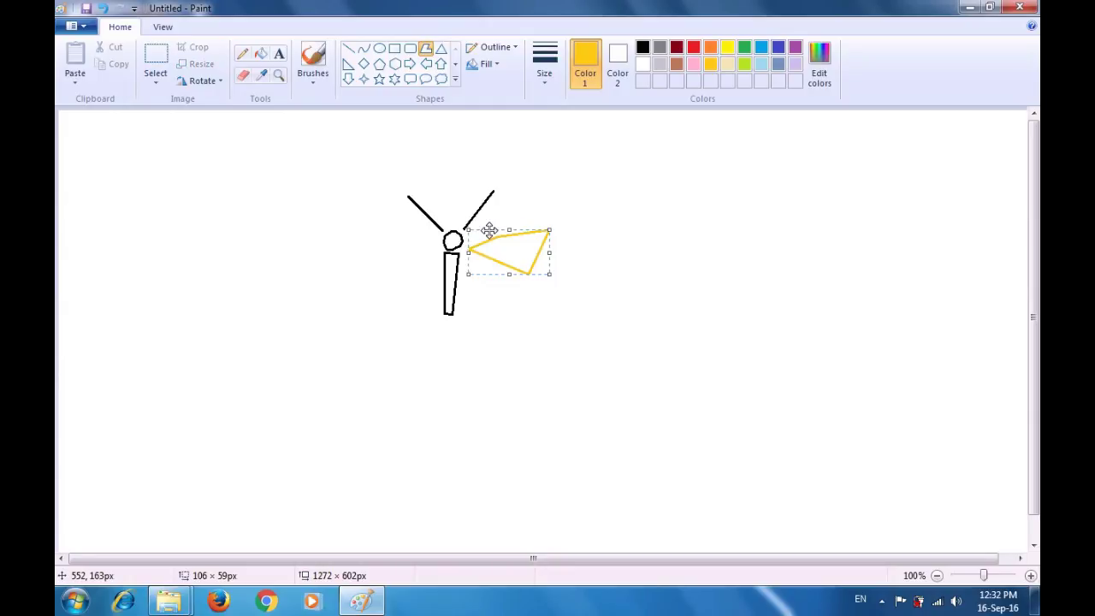
pyautogui.click(522, 203)
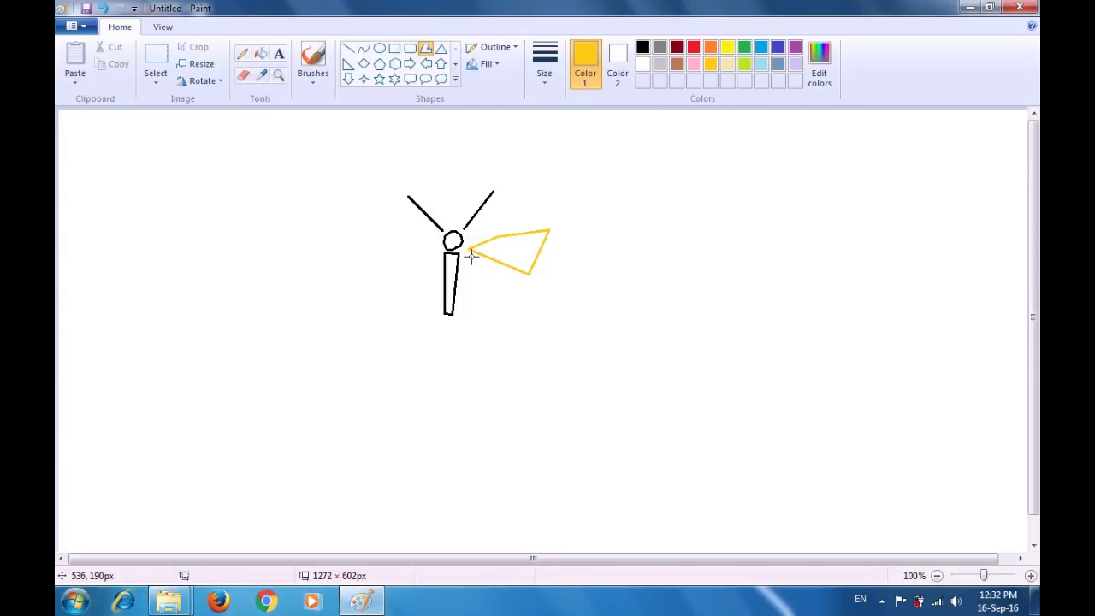
# Draw the lower right wing as a five-sided gold polygon about 81 × 91 px beneath the upper right wing.
pyautogui.moveTo(467, 253); pyautogui.dragTo(526, 278)
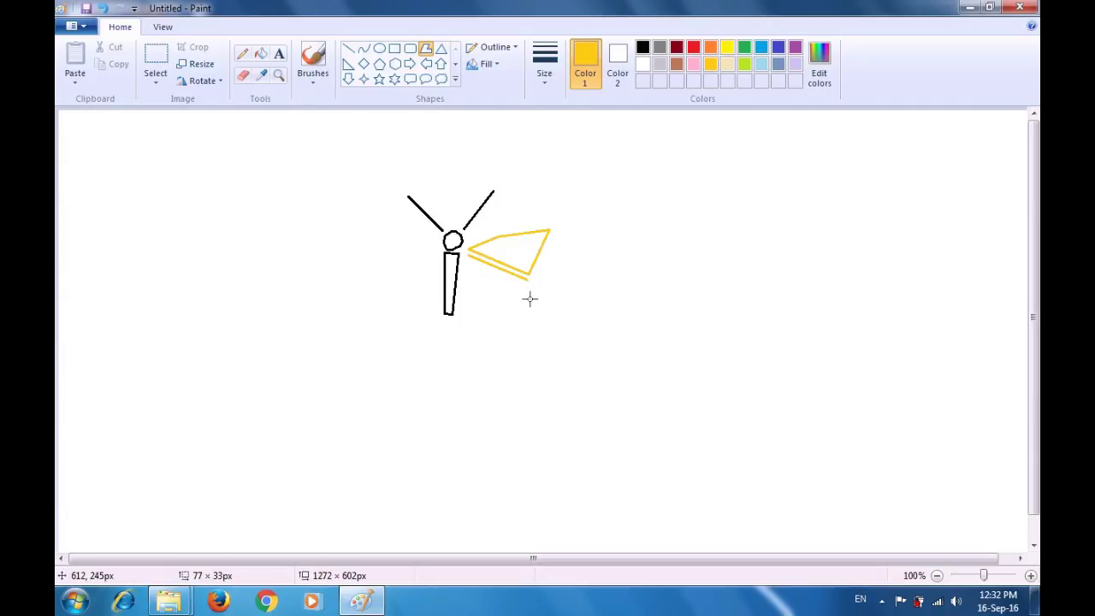
pyautogui.click(530, 298)
pyautogui.click(508, 320)
pyautogui.doubleClick(476, 324)
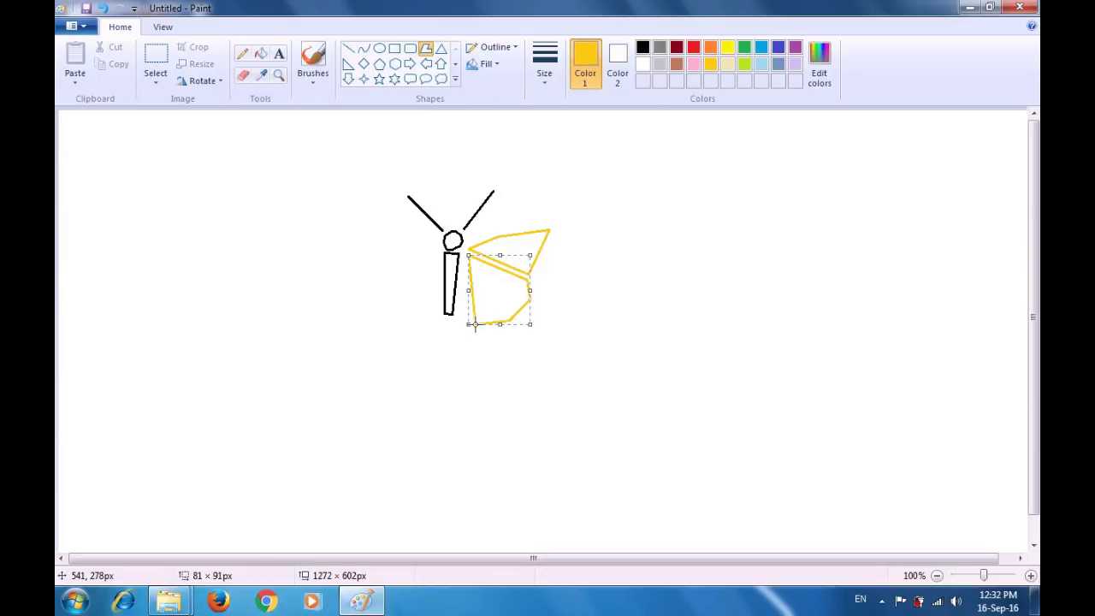
pyautogui.click(633, 296)
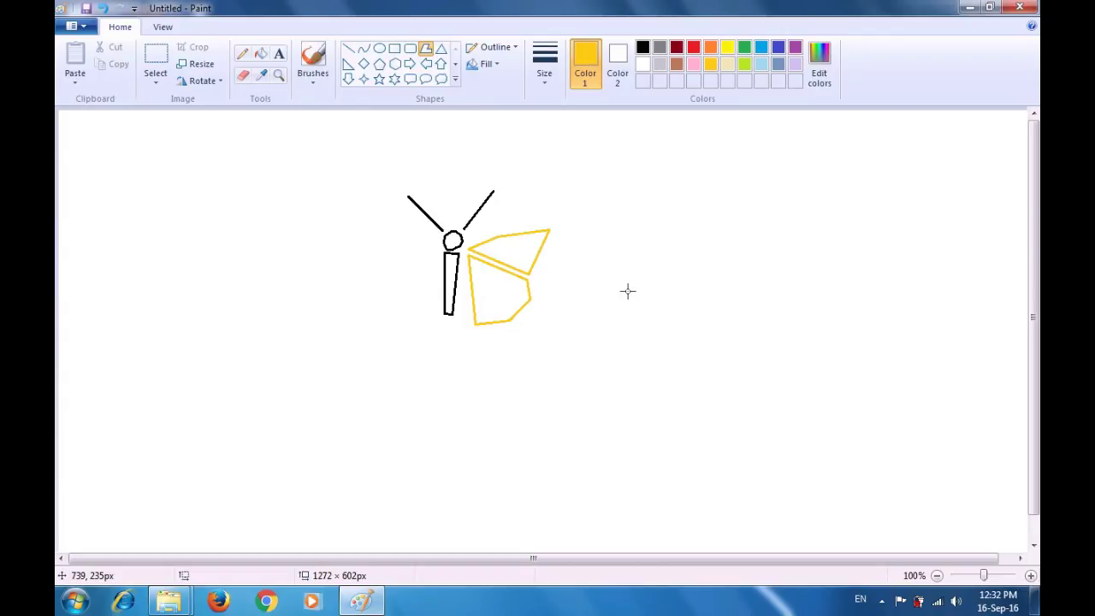
# Draw the upper left wing as a four-sided gold polygon about 111 × 55 px, opposite the upper right wing.
pyautogui.click(434, 247)
pyautogui.moveTo(433, 248); pyautogui.dragTo(403, 241)
pyautogui.moveTo(403, 241); pyautogui.dragTo(402, 241)
pyautogui.click(349, 254)
pyautogui.click(388, 282)
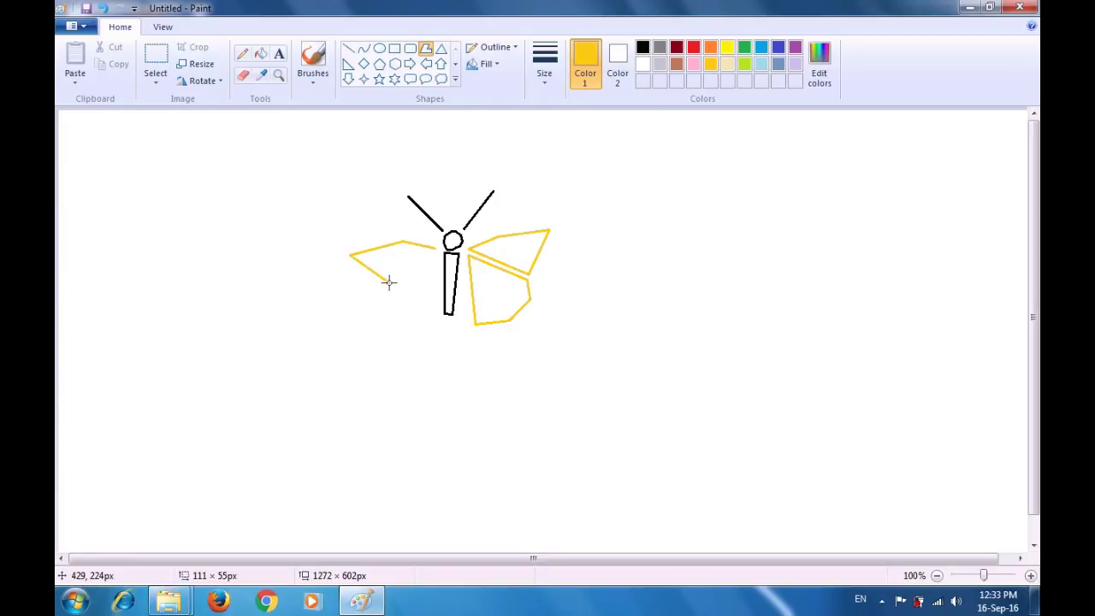
pyautogui.click(434, 250)
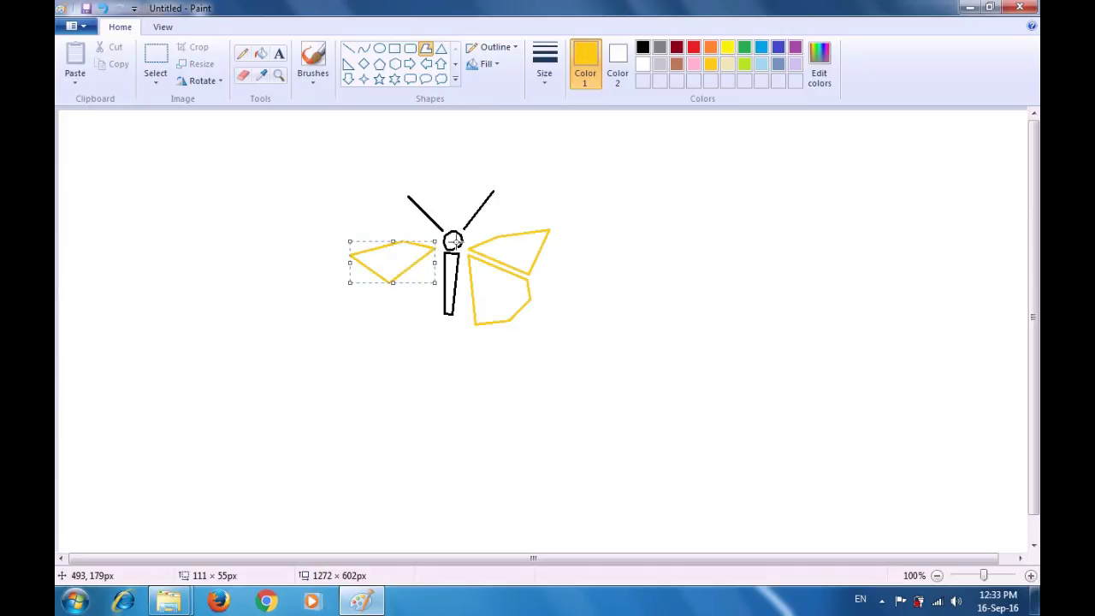
pyautogui.click(526, 203)
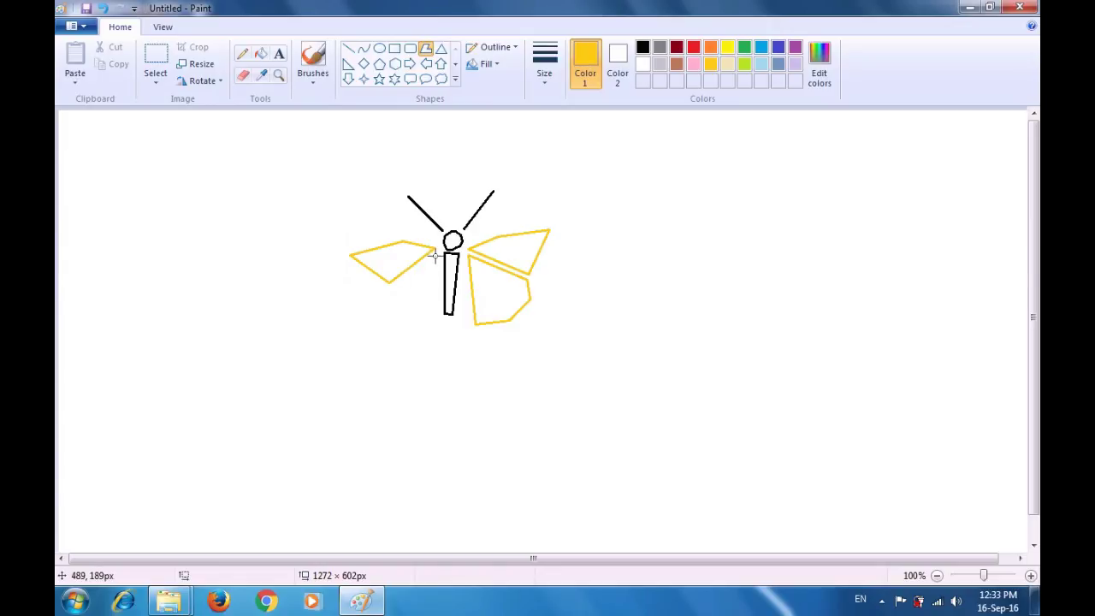
# Draw the lower left wing as a five-sided gold polygon about 75 × 94 px beneath the upper left wing.
pyautogui.moveTo(436, 249); pyautogui.dragTo(392, 289)
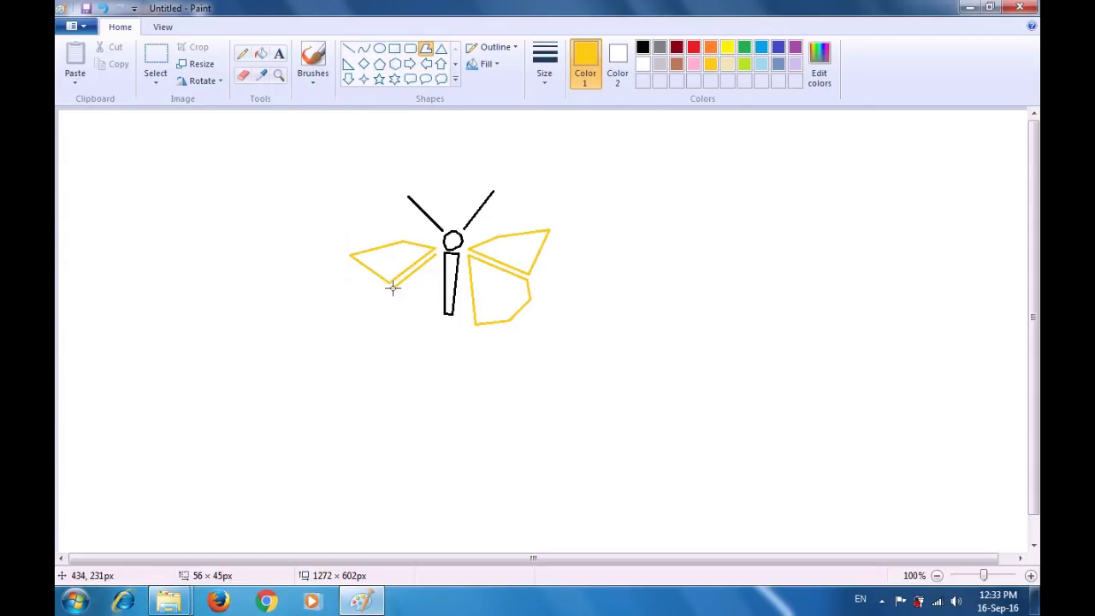
pyautogui.moveTo(392, 287); pyautogui.dragTo(391, 288)
pyautogui.click(380, 310)
pyautogui.click(401, 325)
pyautogui.click(432, 322)
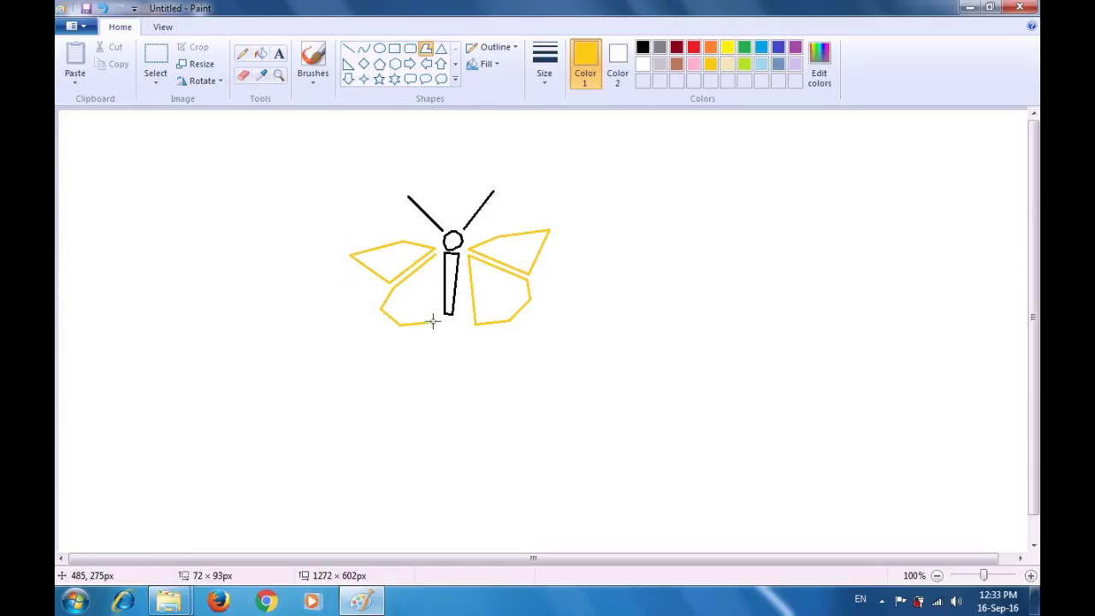
pyautogui.click(437, 253)
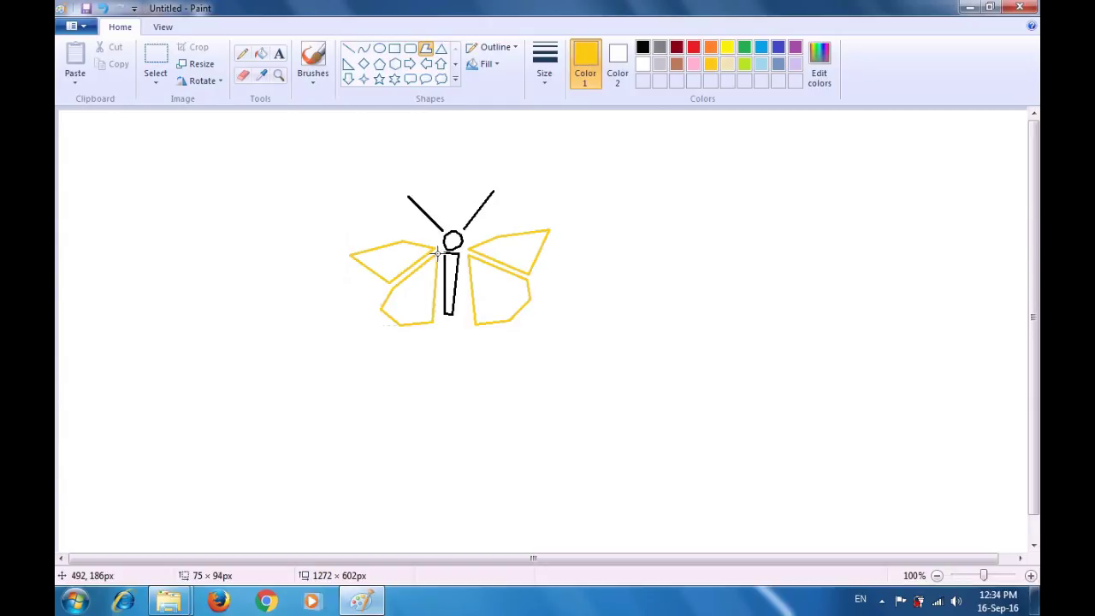
pyautogui.click(582, 215)
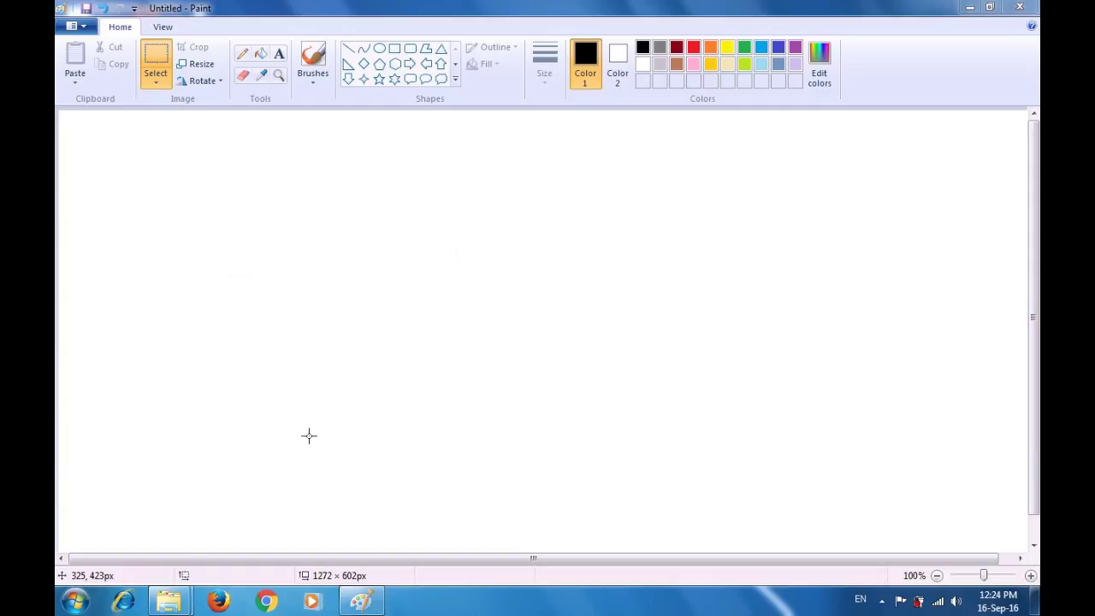
# Draw a closed block letter H outline about 163 × 254 px in black on the blank canvas with the Polygon shape.
pyautogui.click(425, 53)
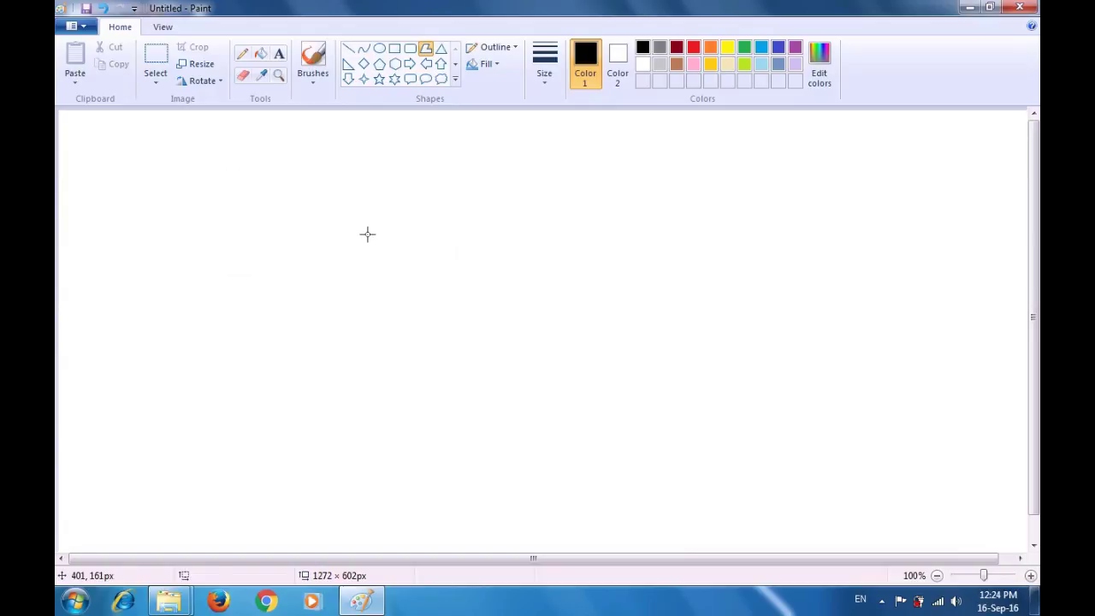
pyautogui.moveTo(367, 233); pyautogui.dragTo(368, 427)
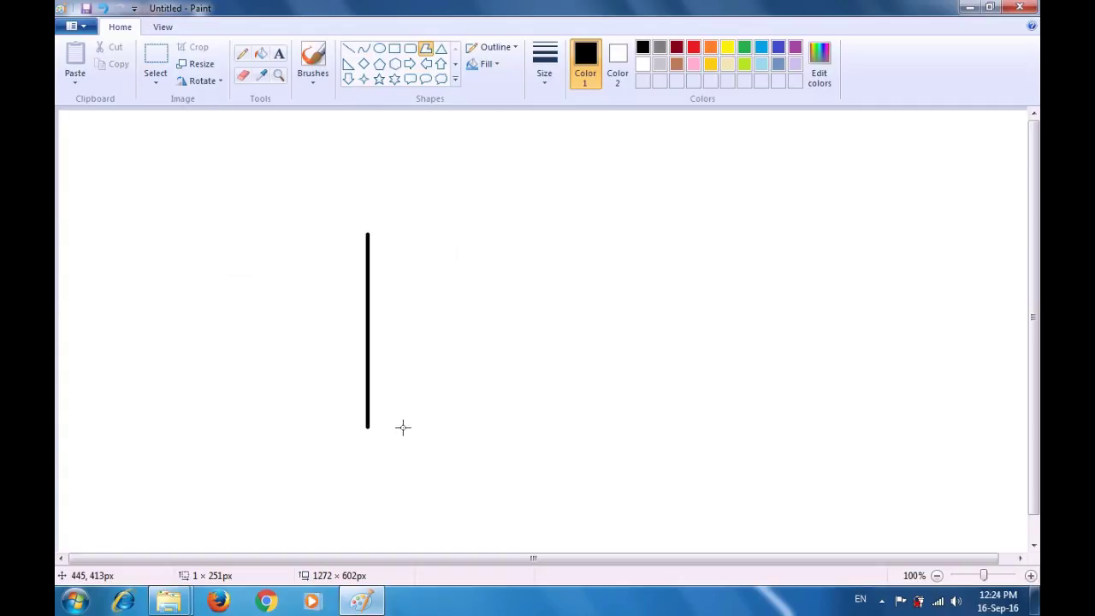
pyautogui.click(403, 425)
pyautogui.click(406, 335)
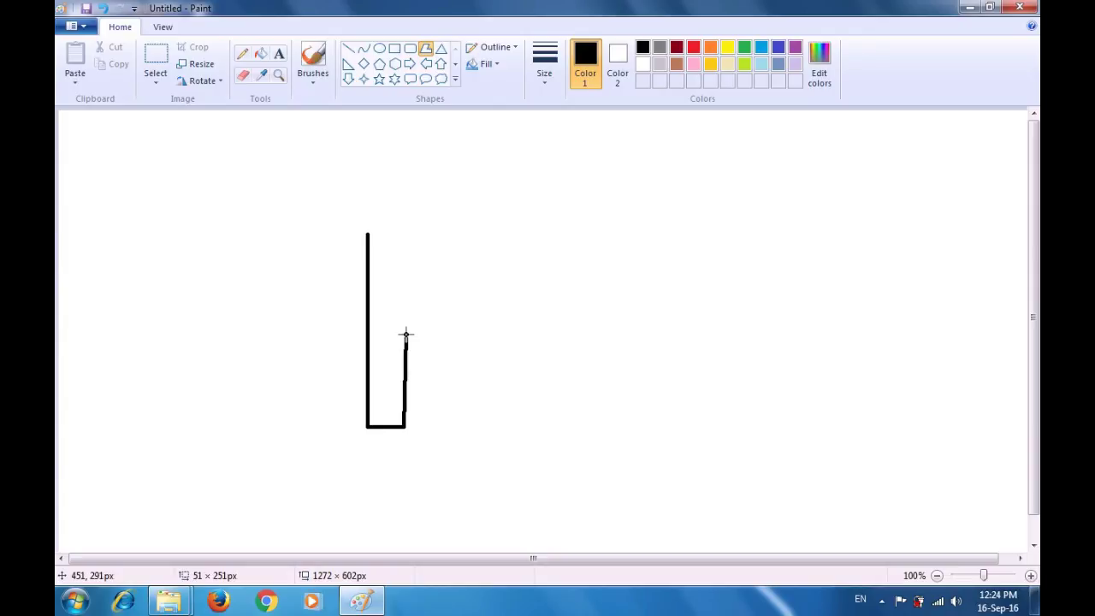
pyautogui.click(449, 333)
pyautogui.click(447, 423)
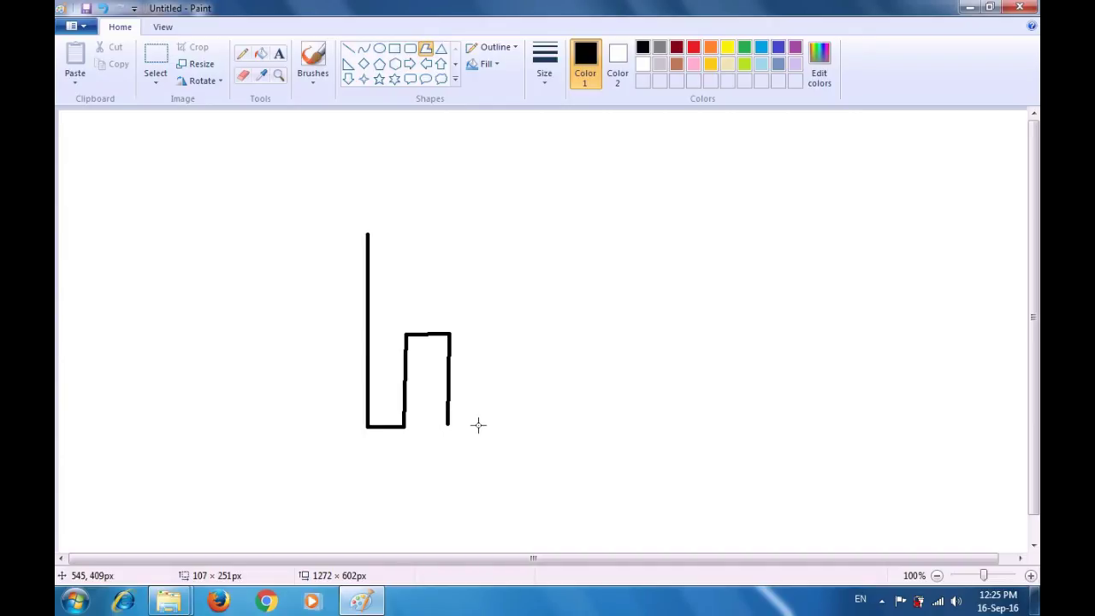
pyautogui.click(478, 422)
pyautogui.click(492, 231)
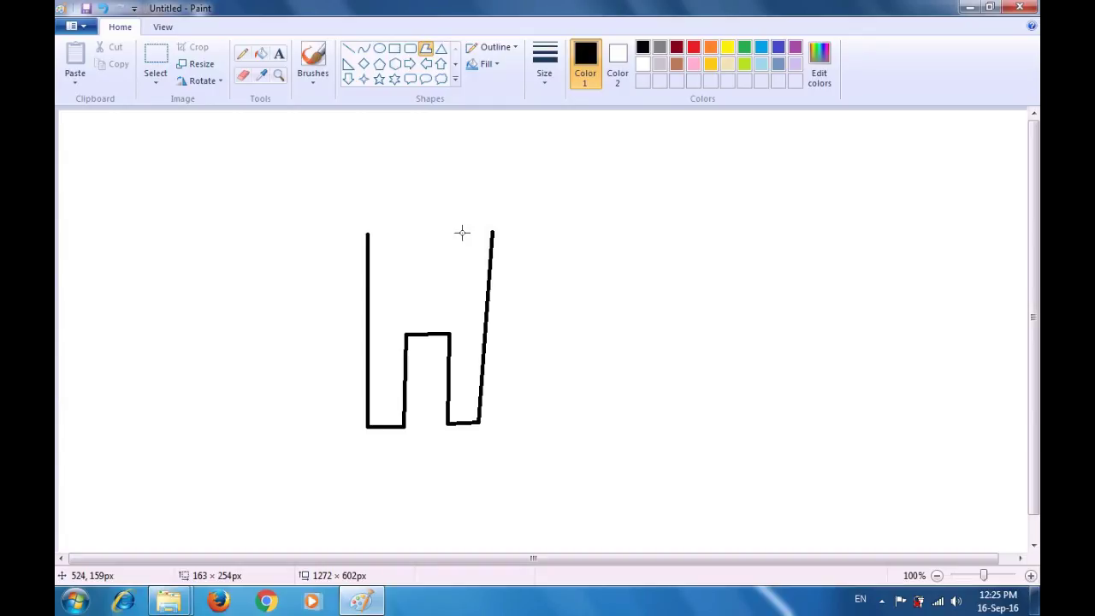
pyautogui.click(462, 233)
pyautogui.click(451, 311)
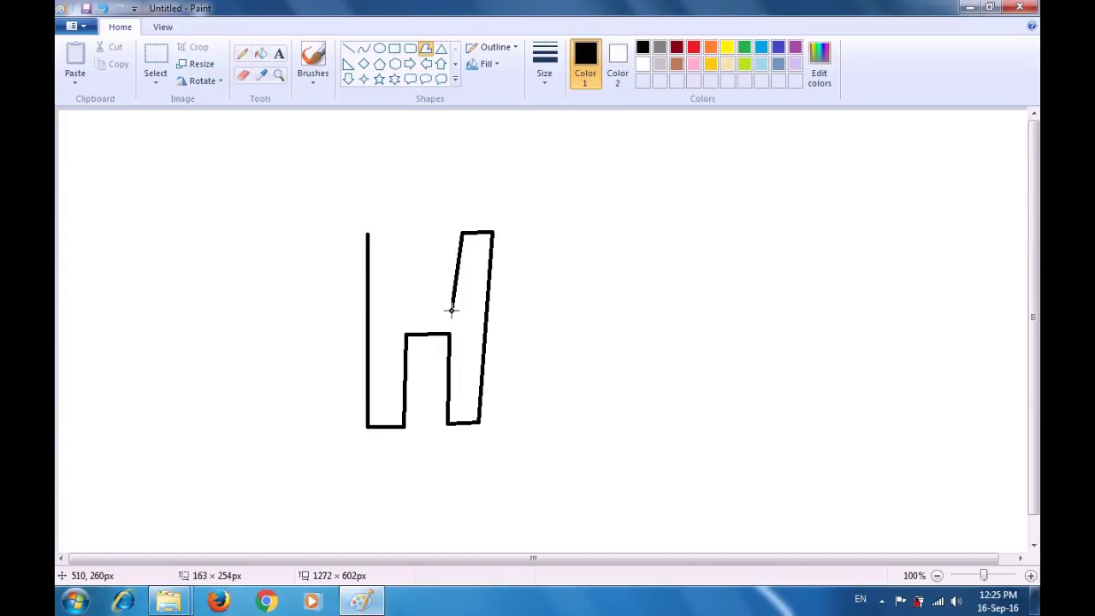
pyautogui.click(402, 309)
pyautogui.click(397, 233)
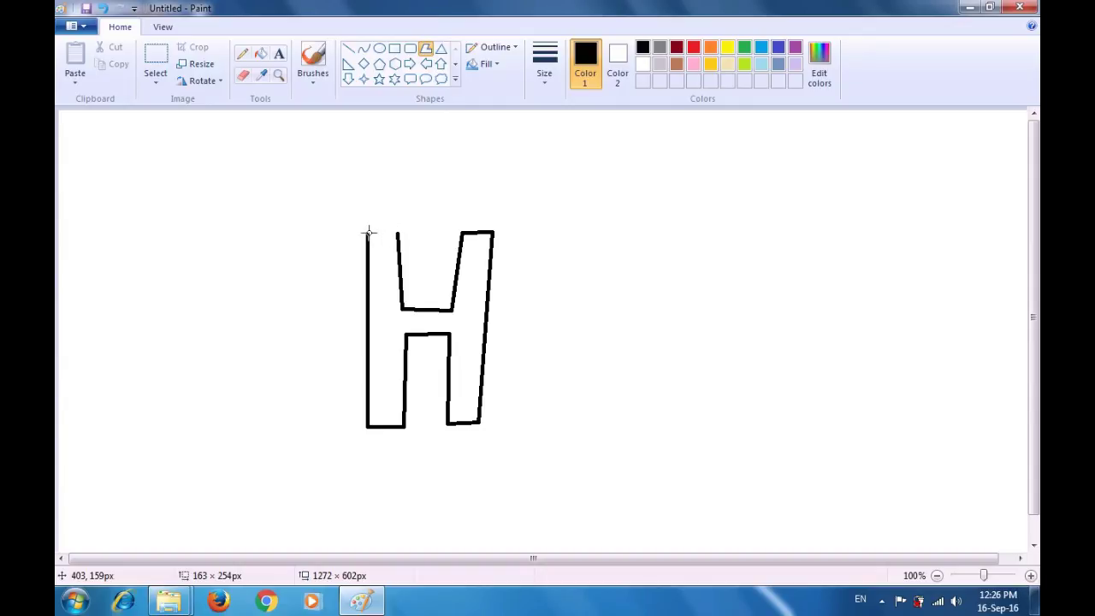
pyautogui.click(369, 231)
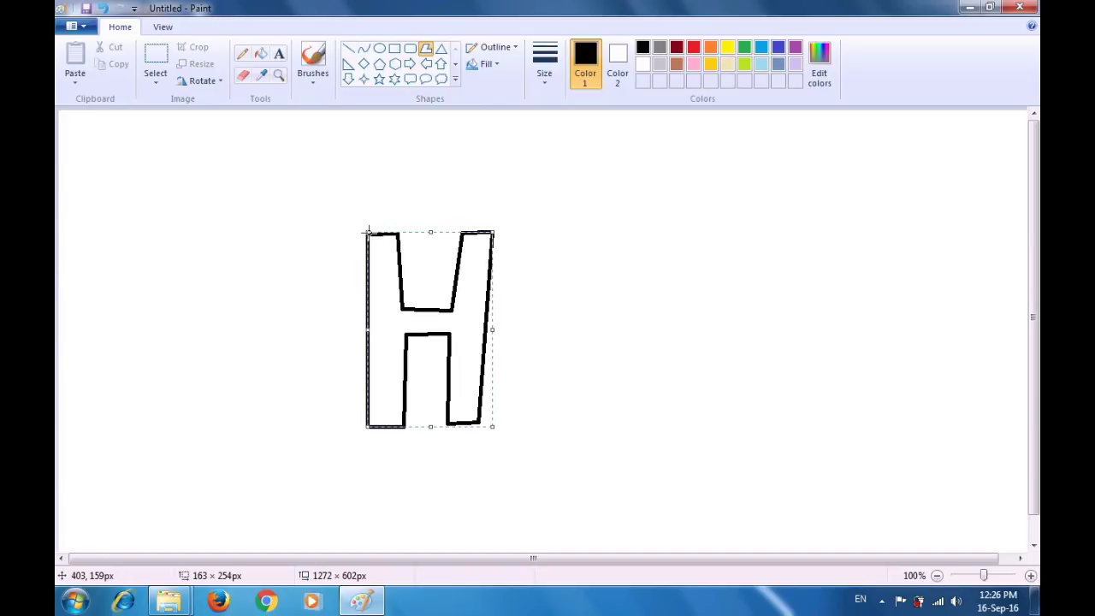
pyautogui.click(560, 213)
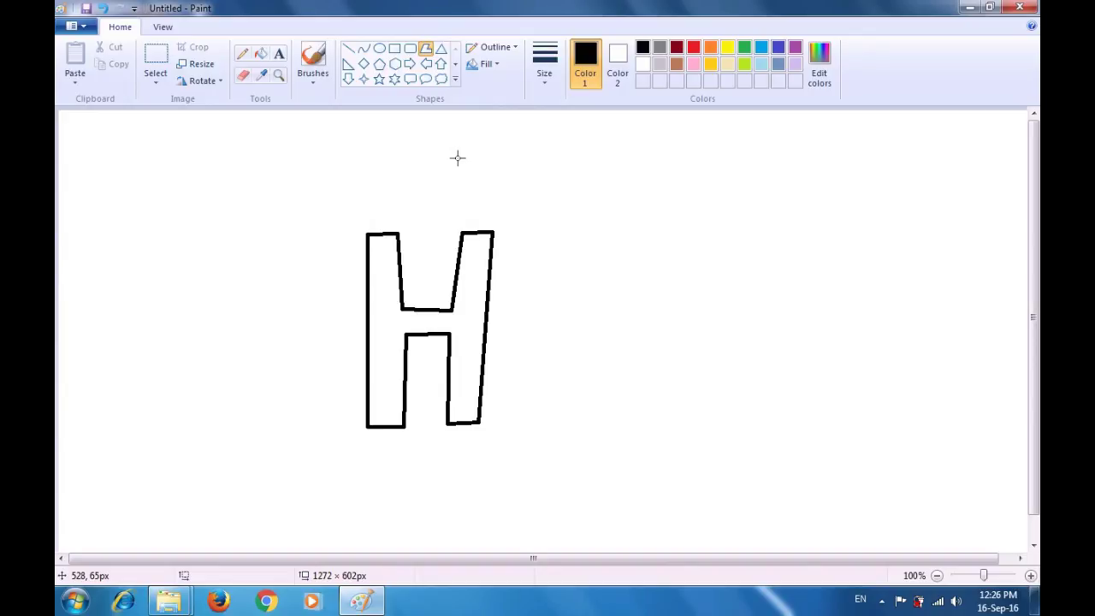
# Fill the inside of the letter H with dark red.
pyautogui.click(261, 56)
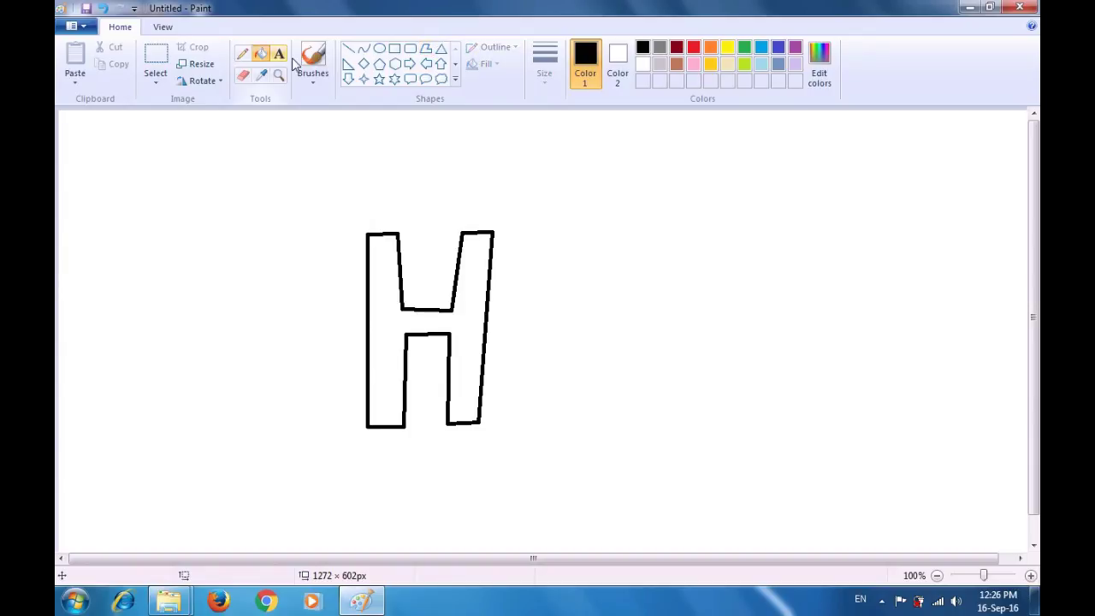
pyautogui.click(676, 48)
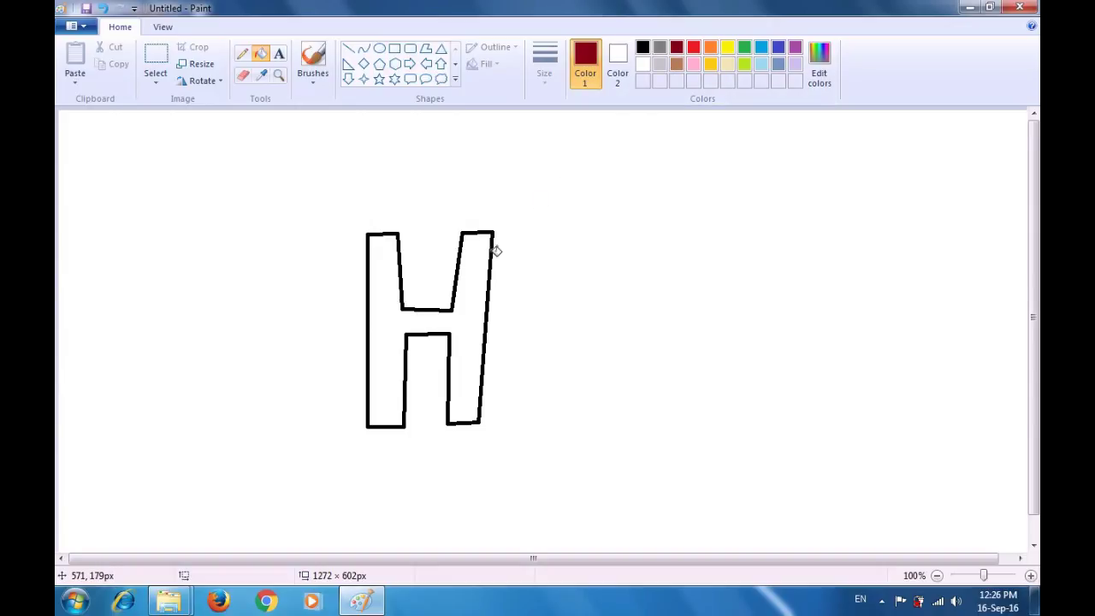
pyautogui.click(478, 275)
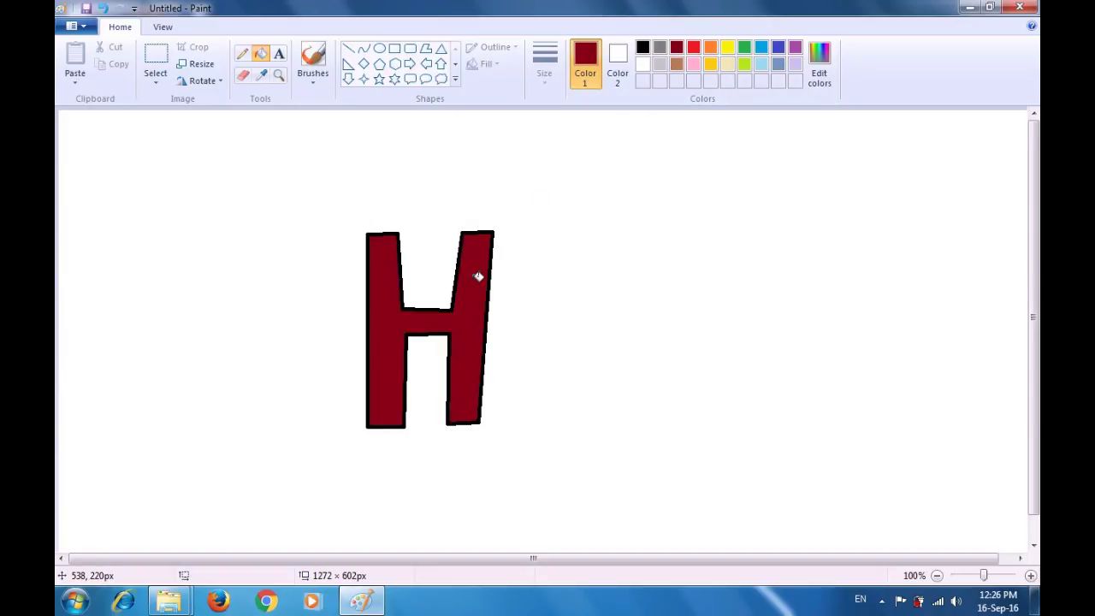